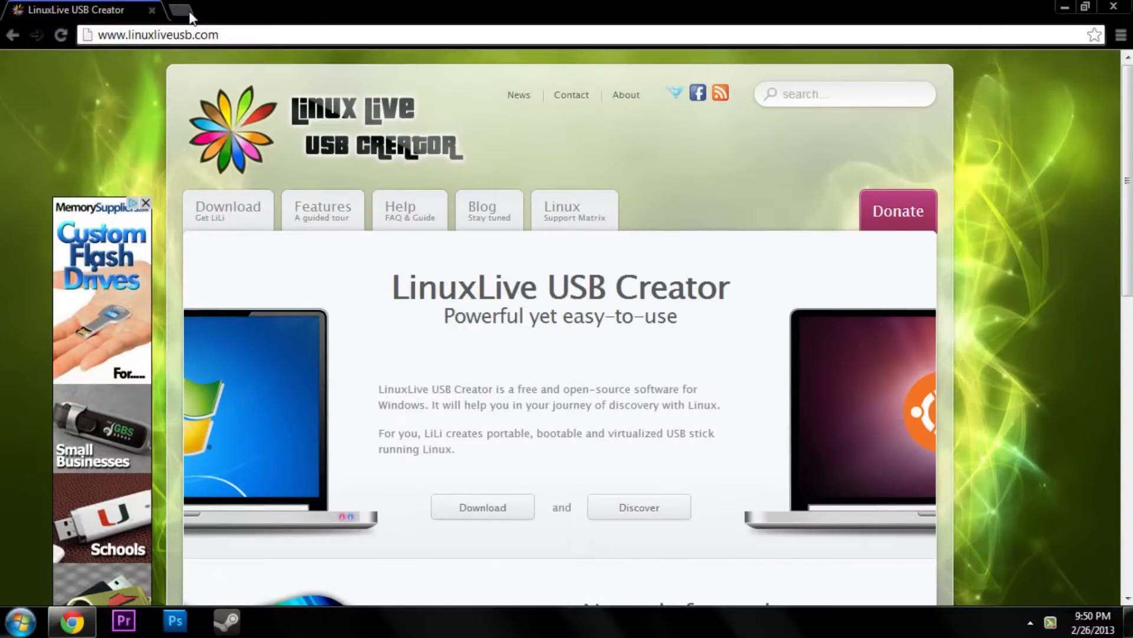
Step: Open the Google homepage in a new browser tab
click(190, 15)
text(goo)
key(BackSpace)
key(BackSpace)
key(BackSpace)
key(BackSpace)
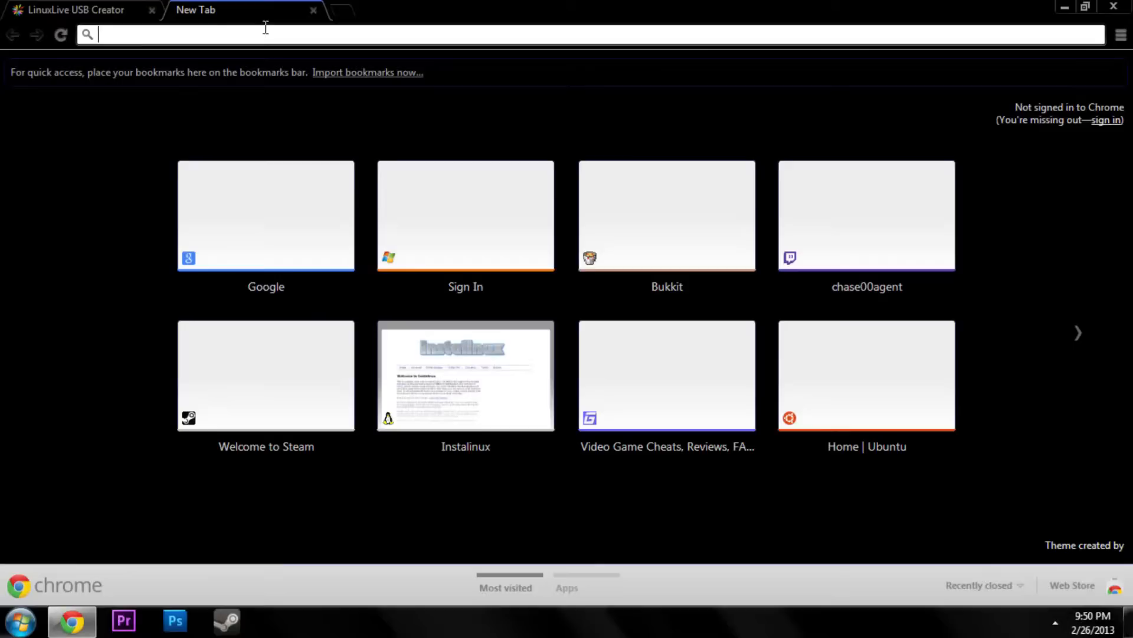
key(Return)
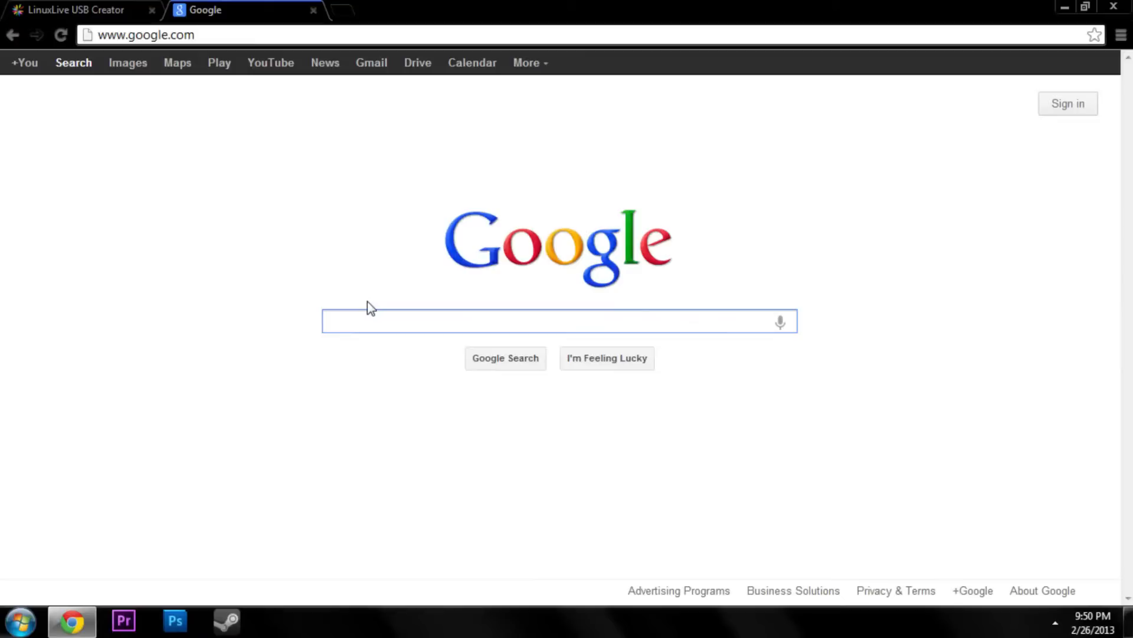
Step: Search Google for backtrack and open the BackTrack Linux website
text(back)
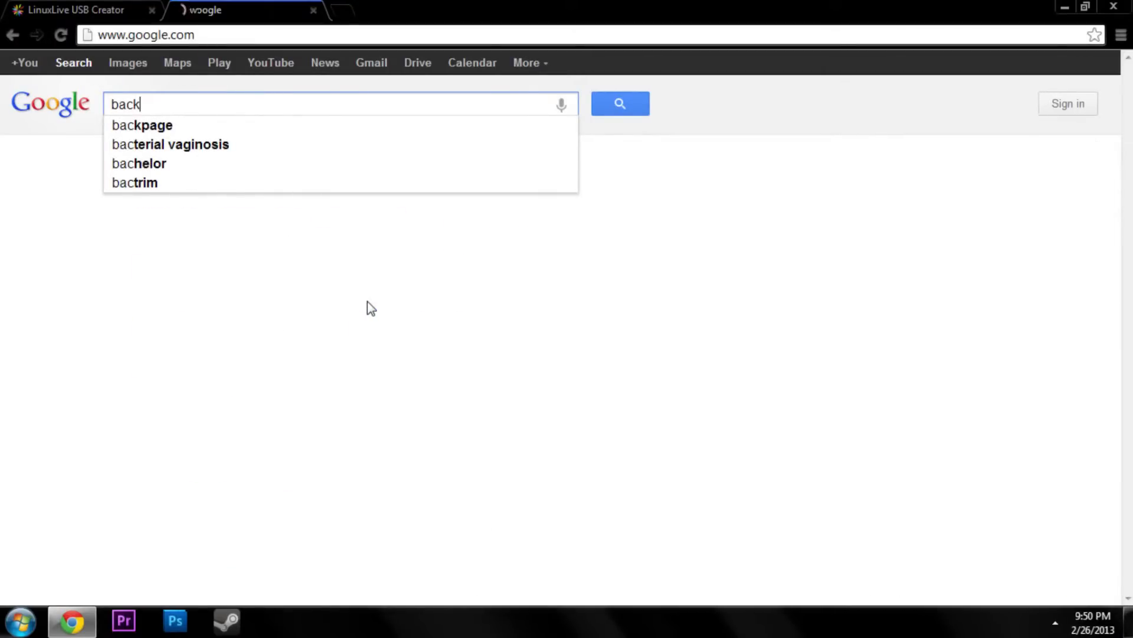
text(track)
key(Return)
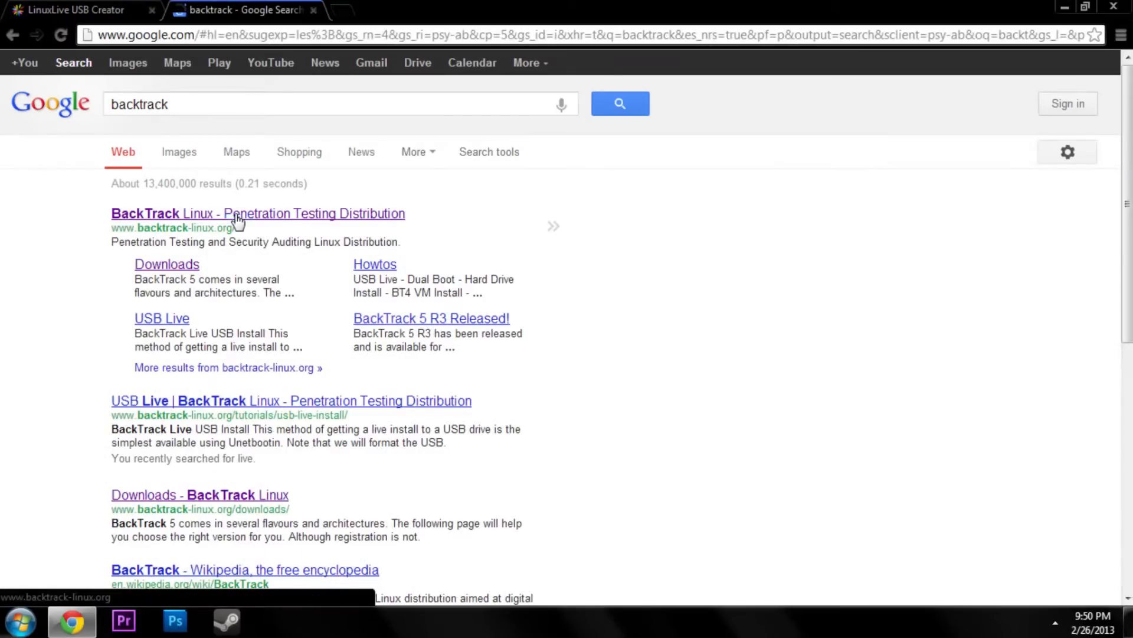
click(238, 217)
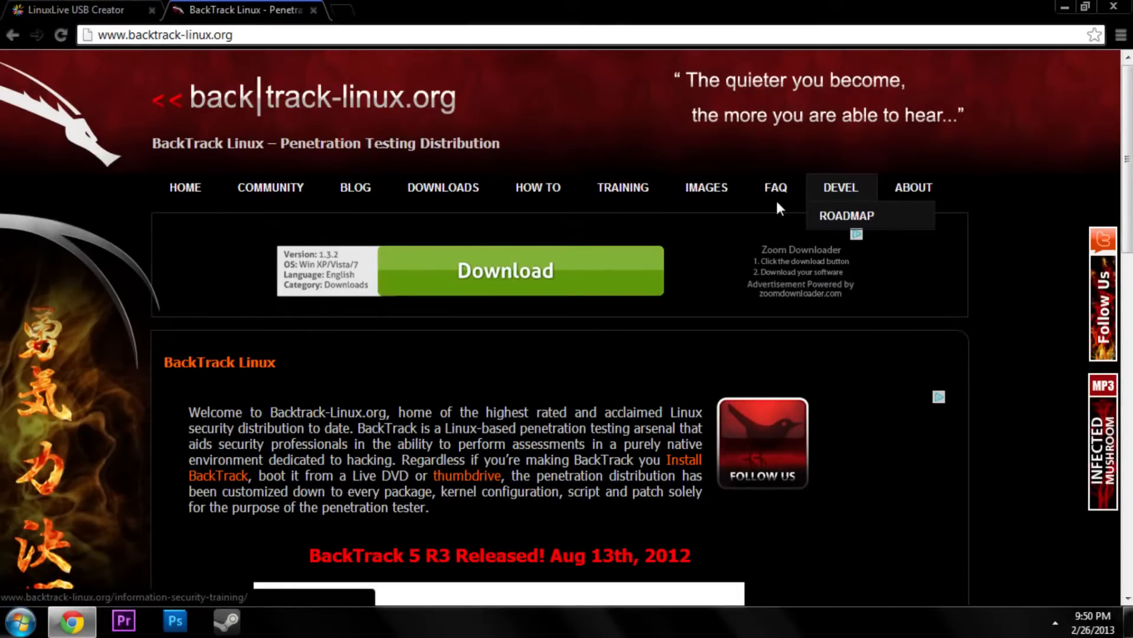
Step: On the BackTrack Downloads page, select release BackTrack 5 R3 with GNOME, 64-bit architecture, ISO image and Direct download
click(374, 277)
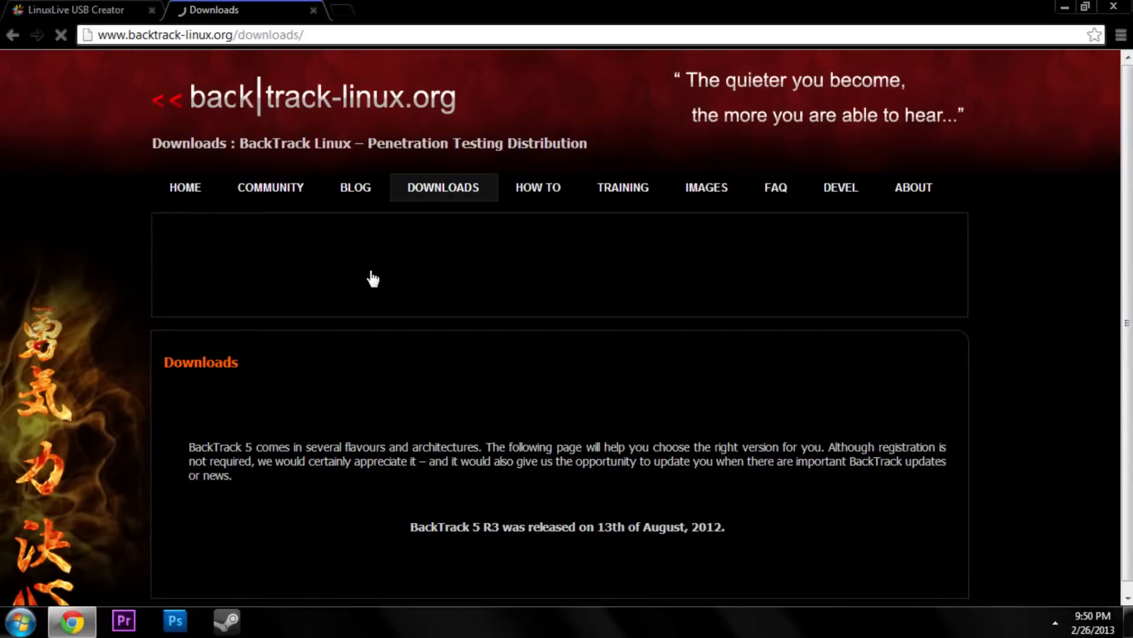
scroll(354, 343, down, 5)
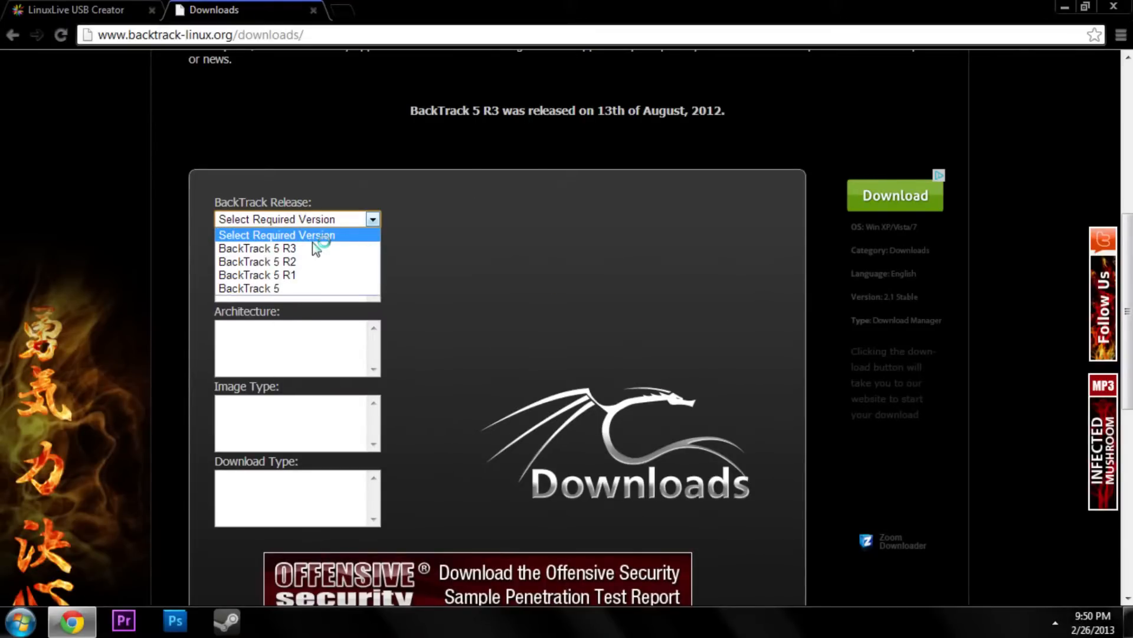
click(315, 248)
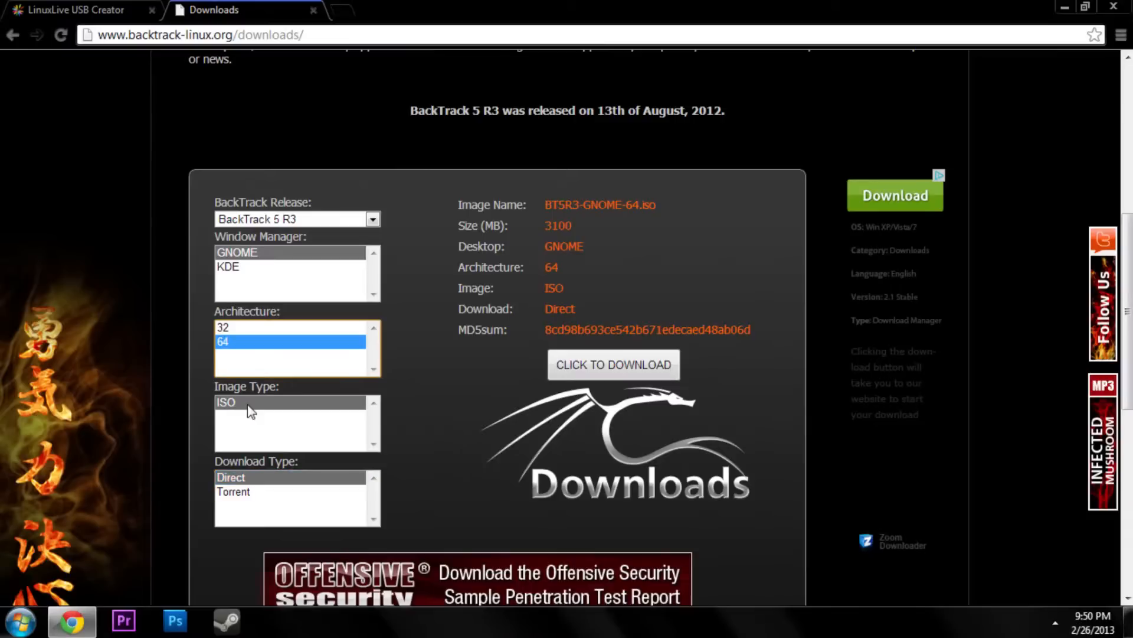
click(242, 478)
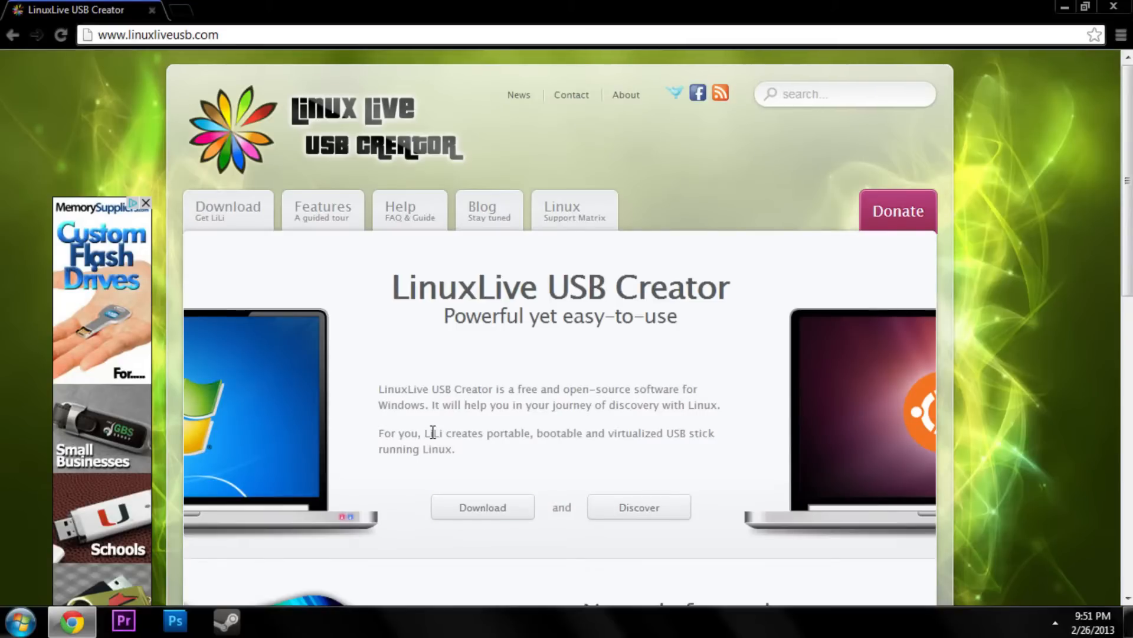
Step: Download LinuxLive USB Creator 2.8.19 from its website and review the creation steps in the Preparation guide
click(485, 512)
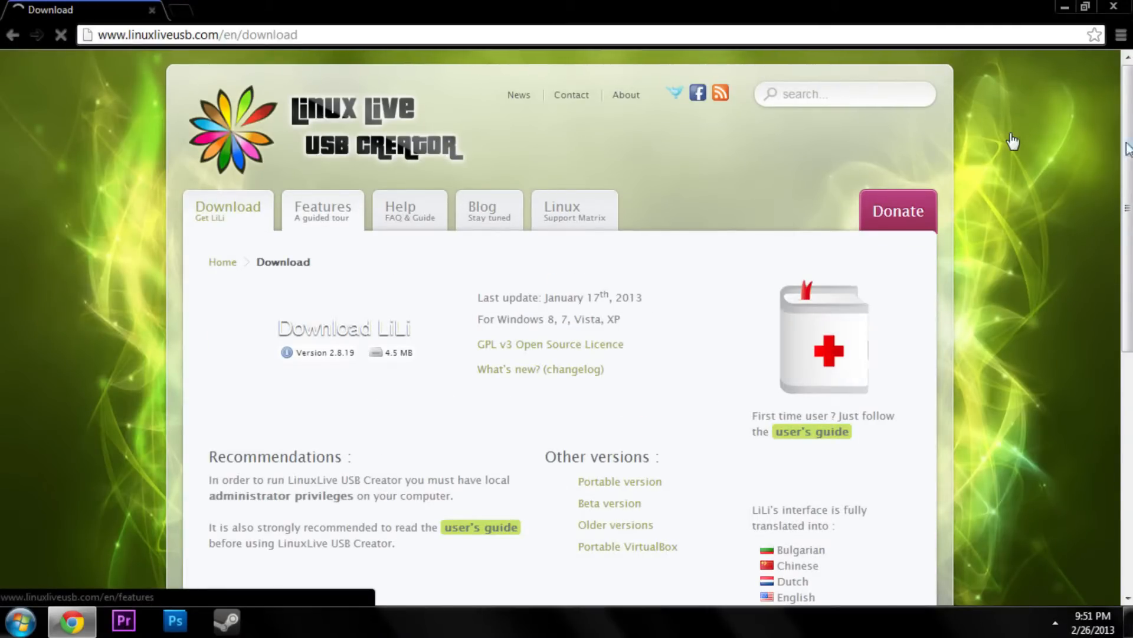
scroll(1013, 141, down, 2)
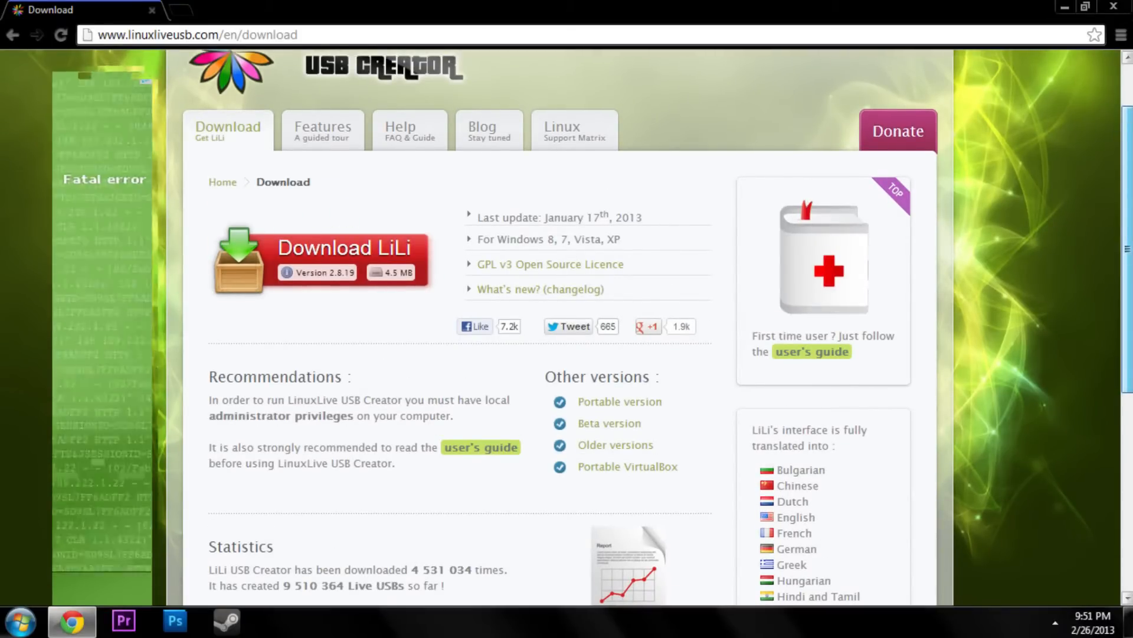
scroll(322, 206, down, 1)
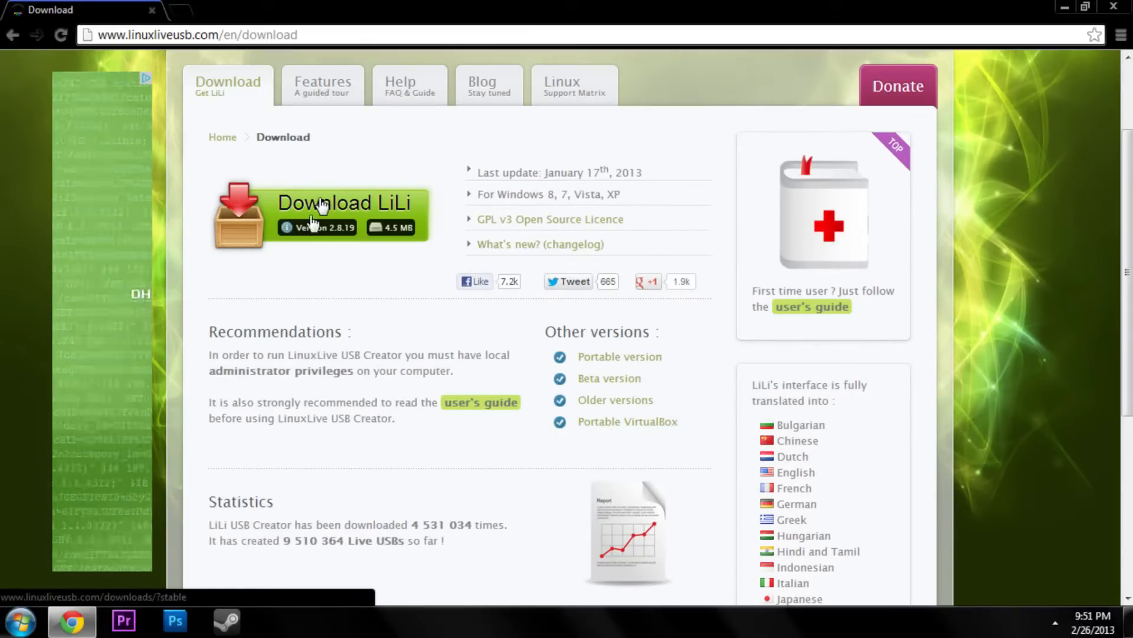
click(322, 206)
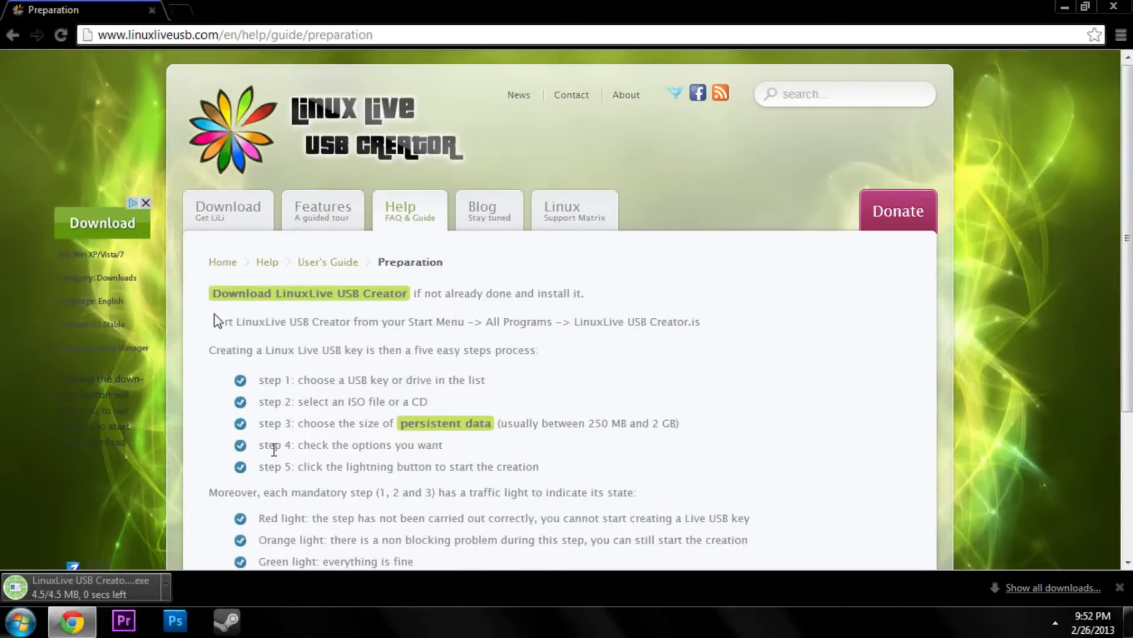
drag(227, 292, 292, 367)
scroll(292, 367, down, 1)
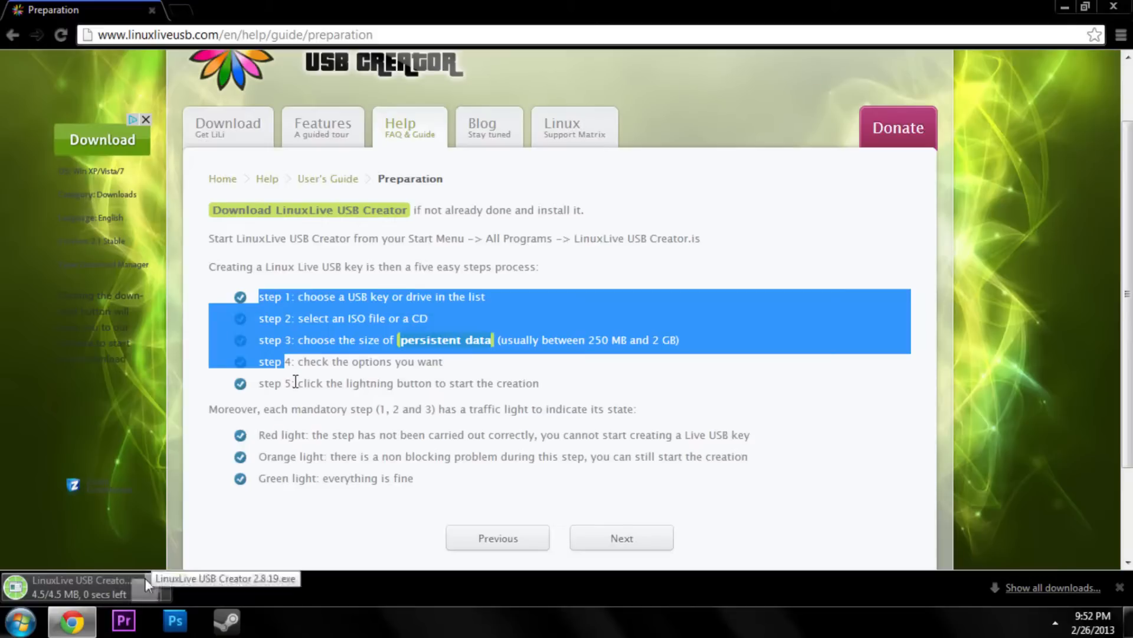
click(422, 467)
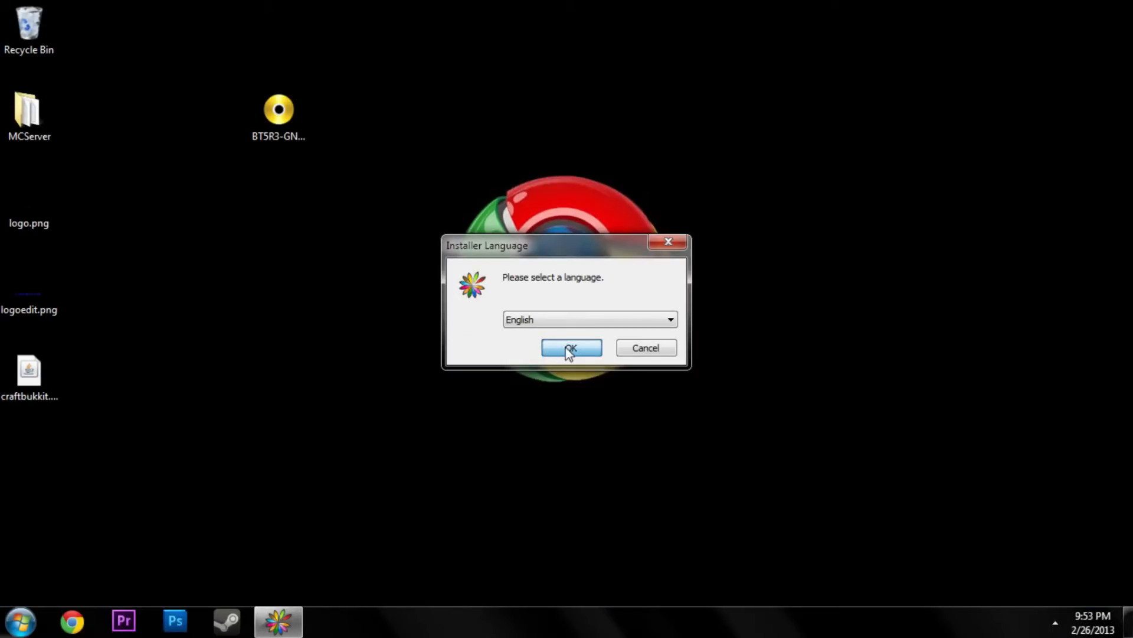
Step: Install LinuxLive USB Creator in English to the default folder and finish setup with the program set to run
click(568, 350)
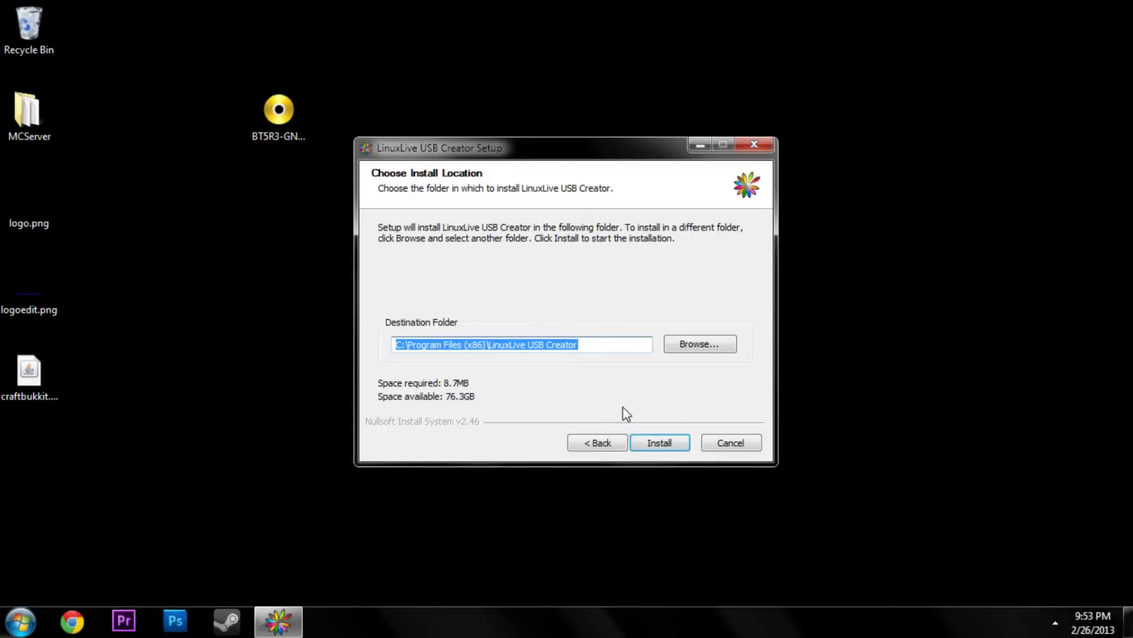
click(660, 443)
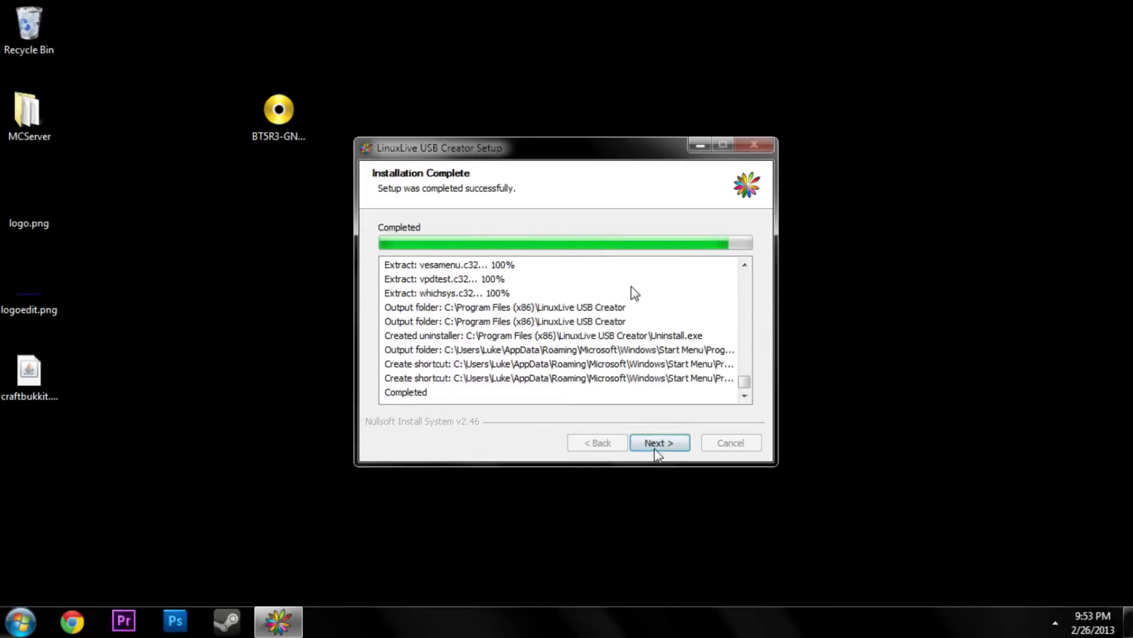
click(657, 452)
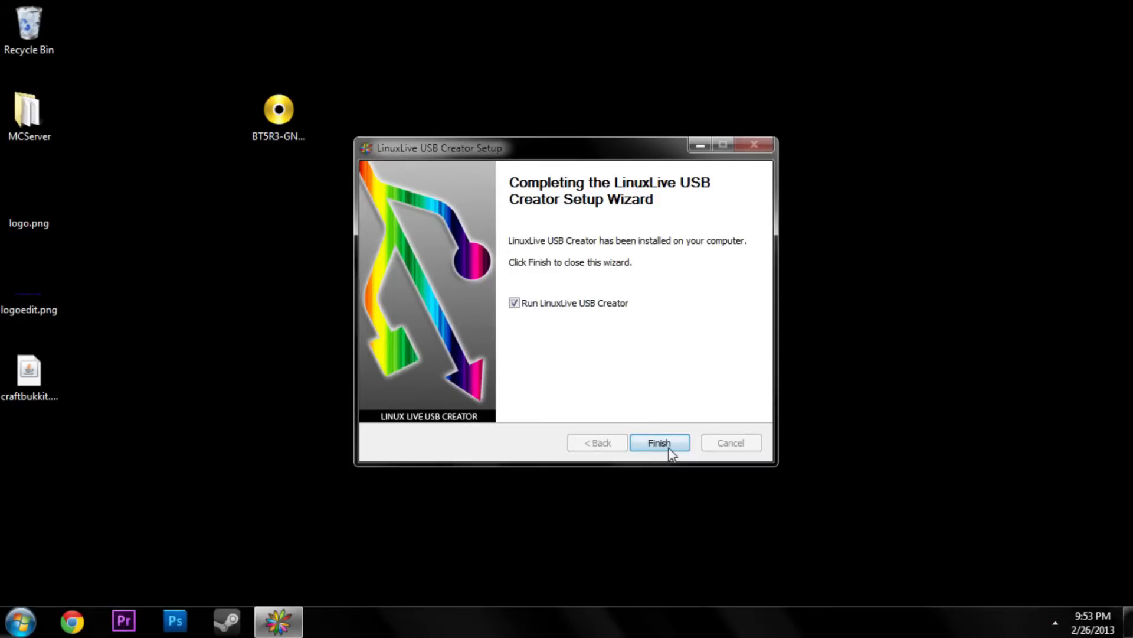
click(659, 443)
Step: Open the Computer window and bring up the format settings for the LinuxLive Key (G:) drive
click(1055, 622)
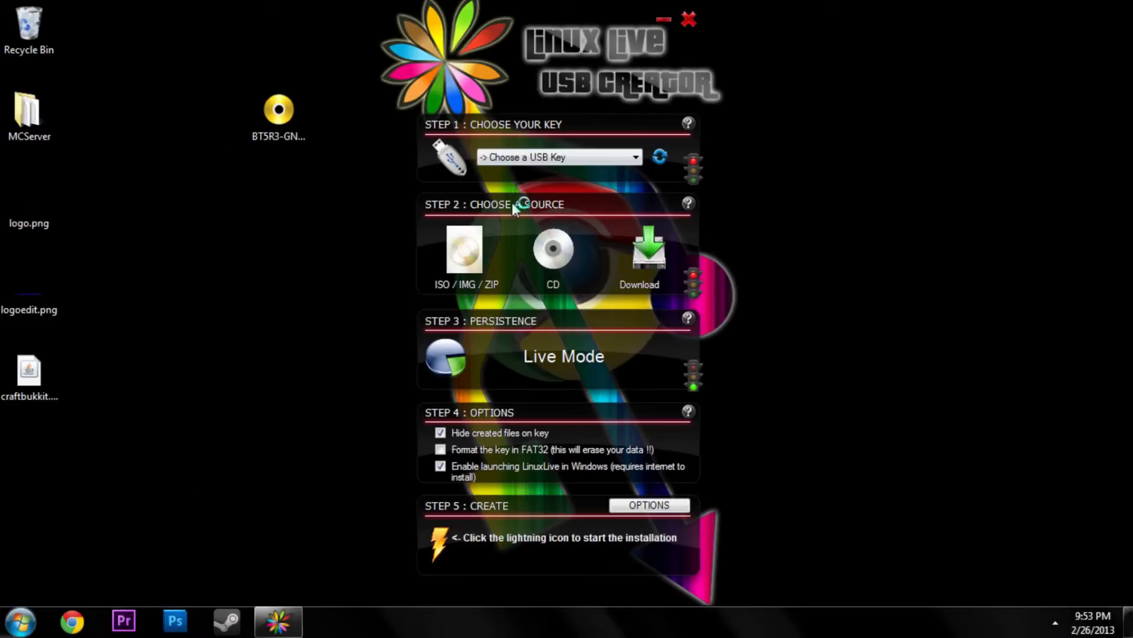
key(super)
click(245, 278)
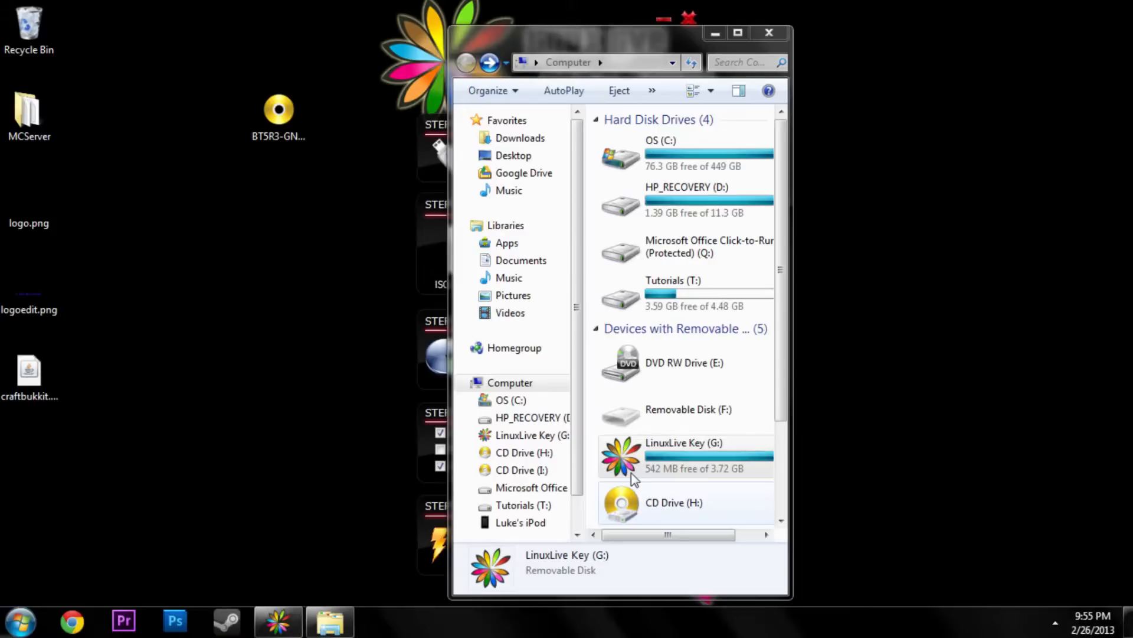
right_click(635, 454)
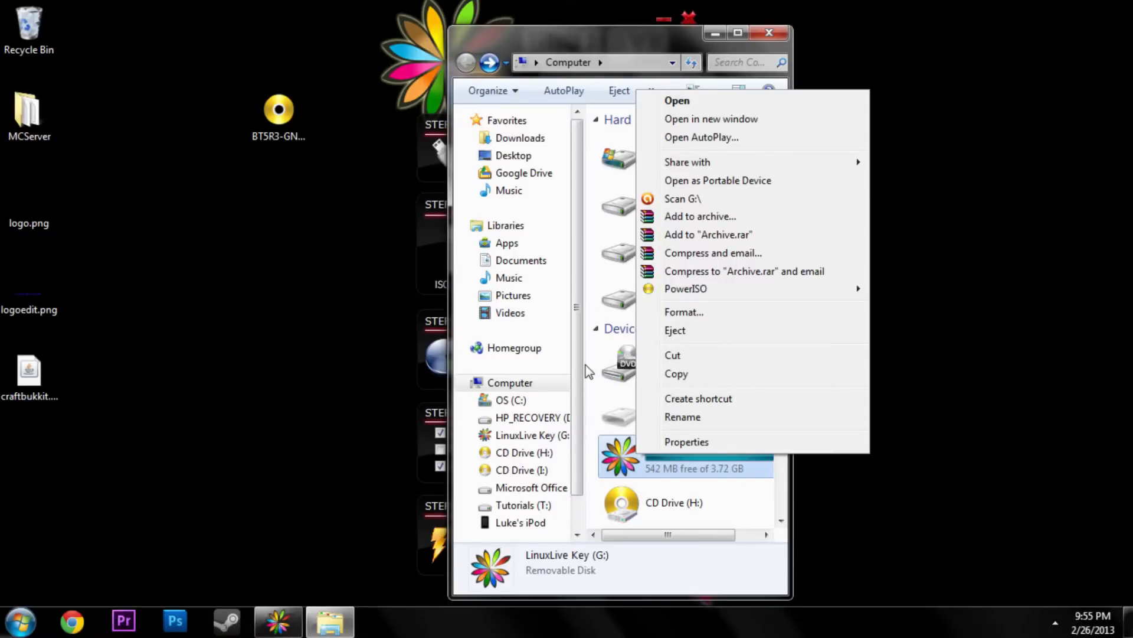
click(684, 312)
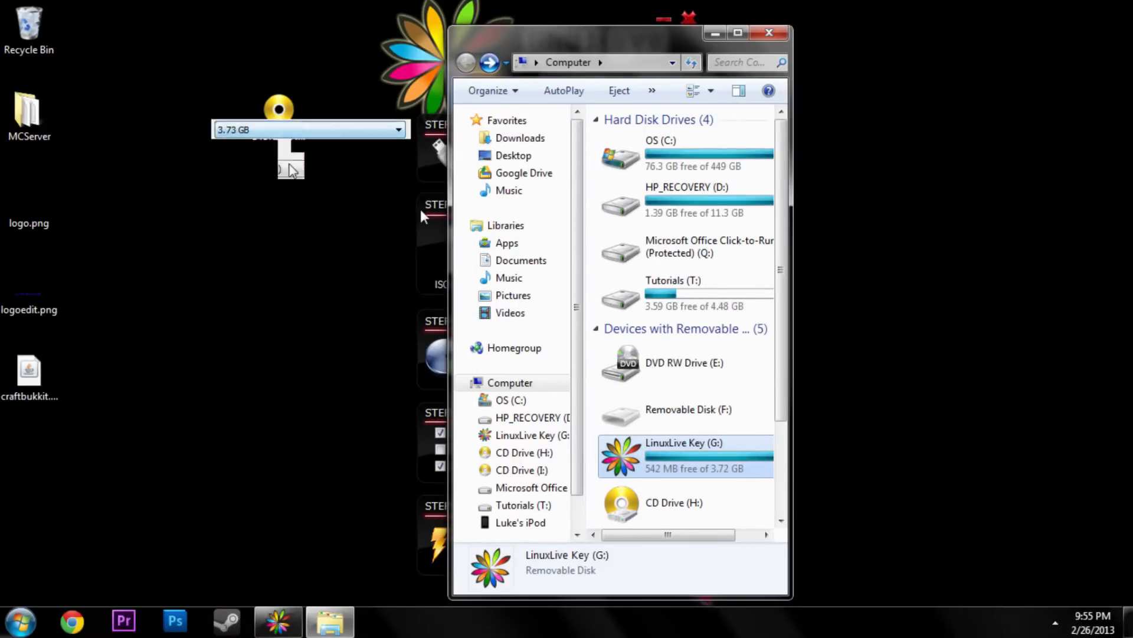
Step: Quick-format the G: USB drive as FAT32, accept the data erasure, and close the format and Computer windows
click(287, 169)
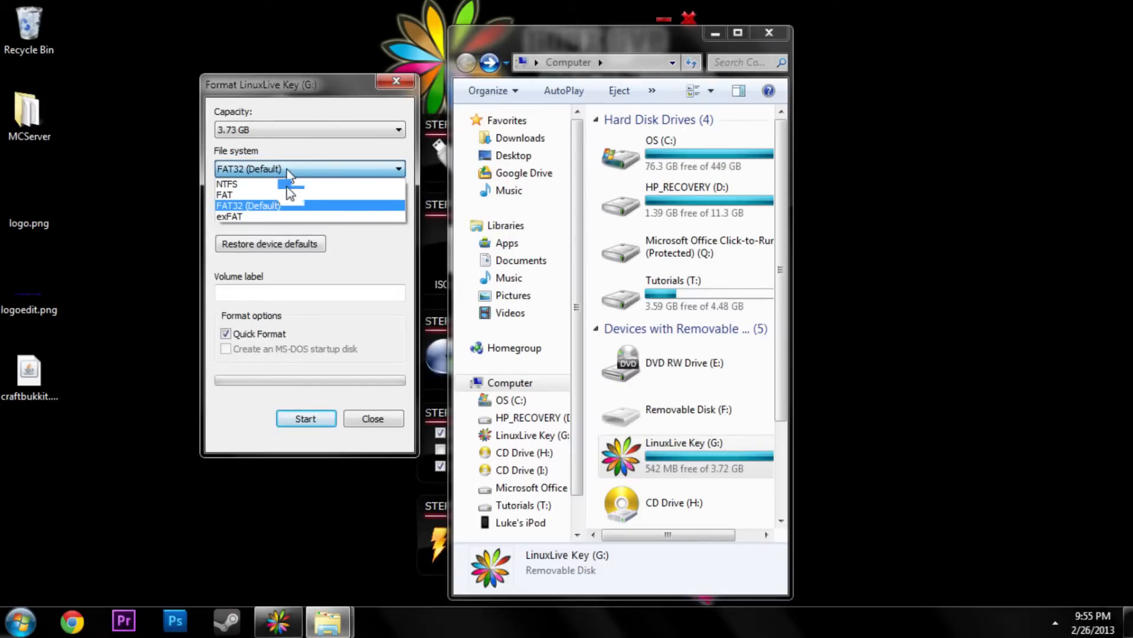
click(286, 205)
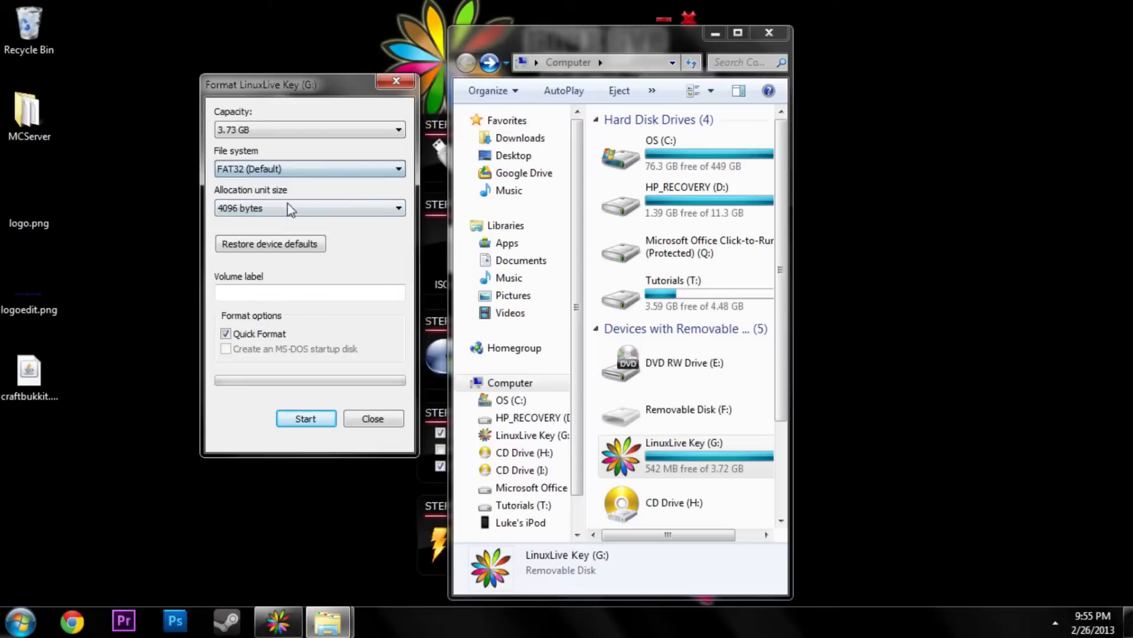
click(298, 422)
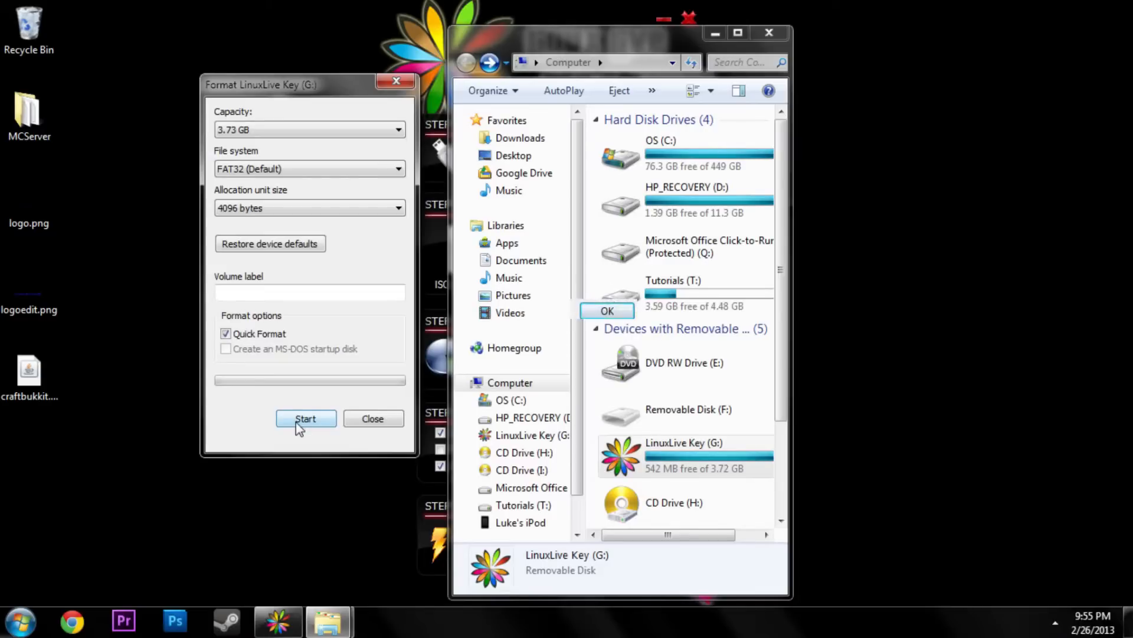
click(302, 418)
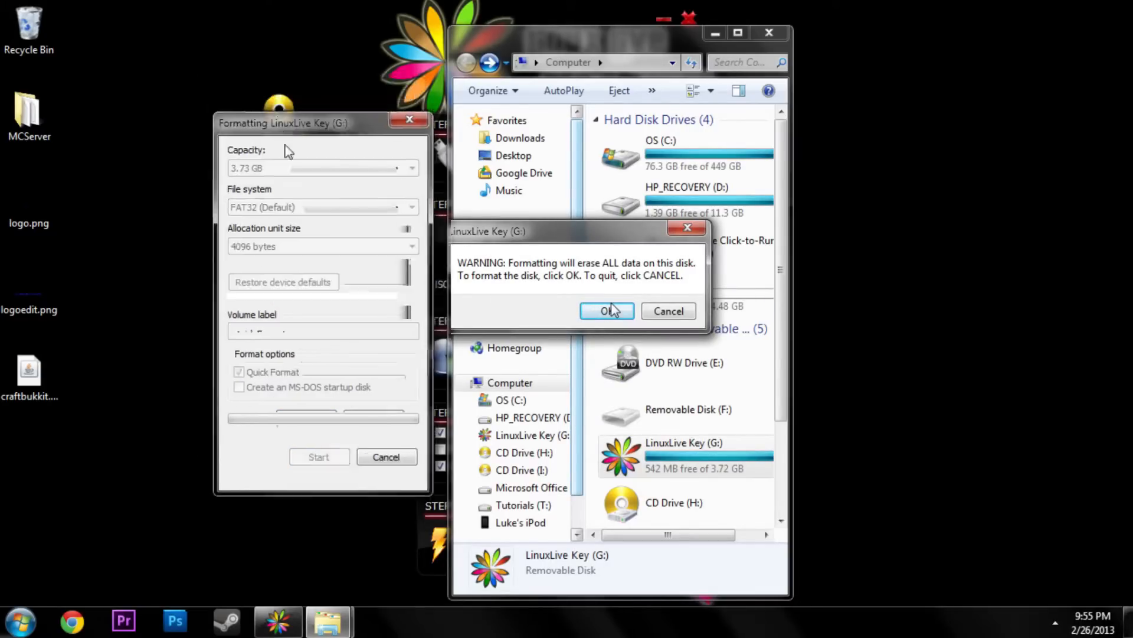
click(607, 311)
drag(263, 89, 87, 37)
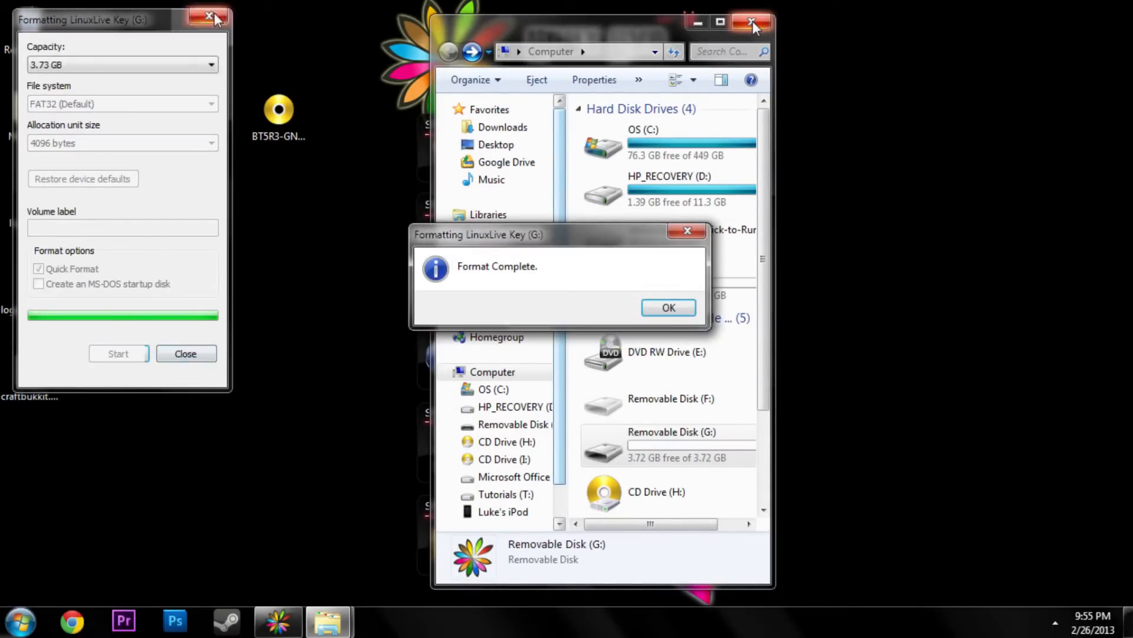
click(669, 307)
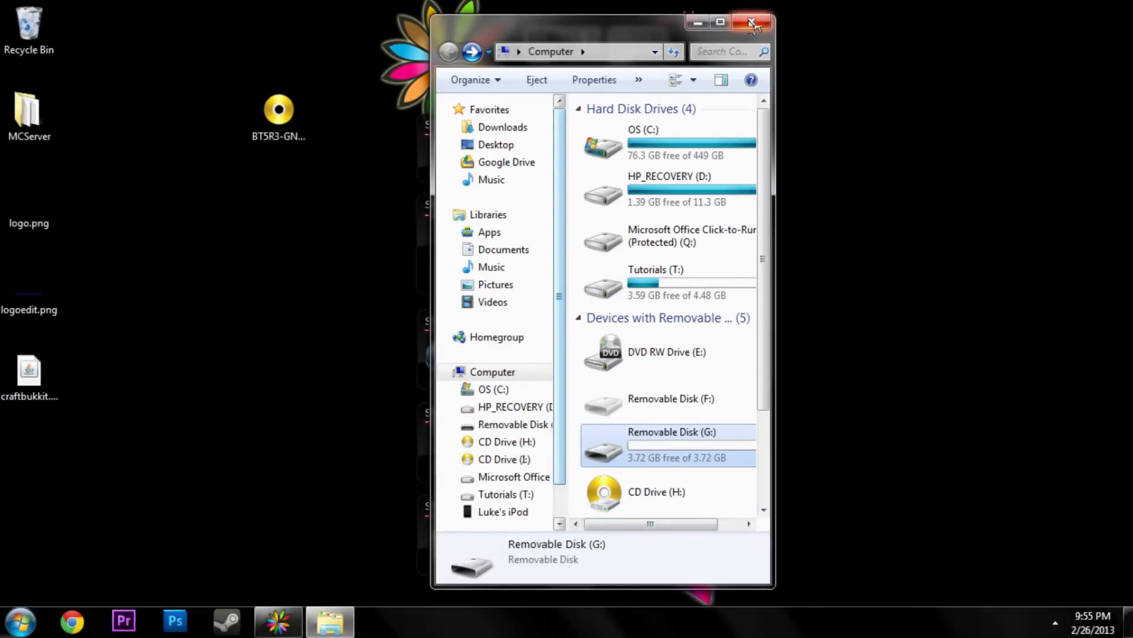
click(752, 25)
Step: Choose the G: FAT32 3.7 GB drive as the USB key and the BackTrack 5 R3 GNOME ISO on the desktop as source
click(549, 157)
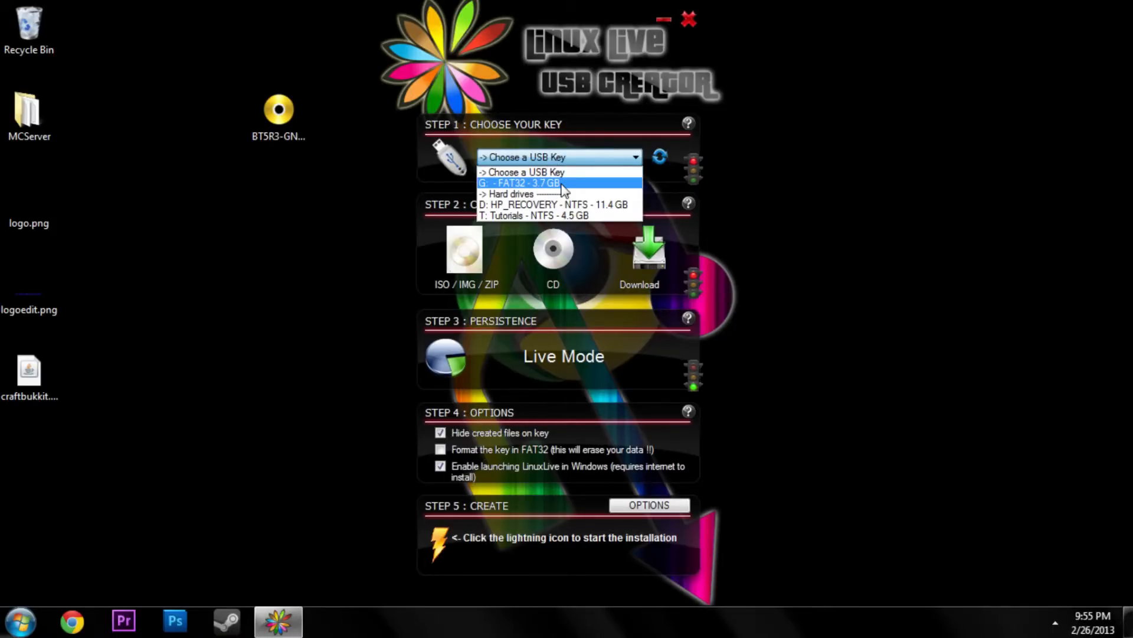
click(561, 184)
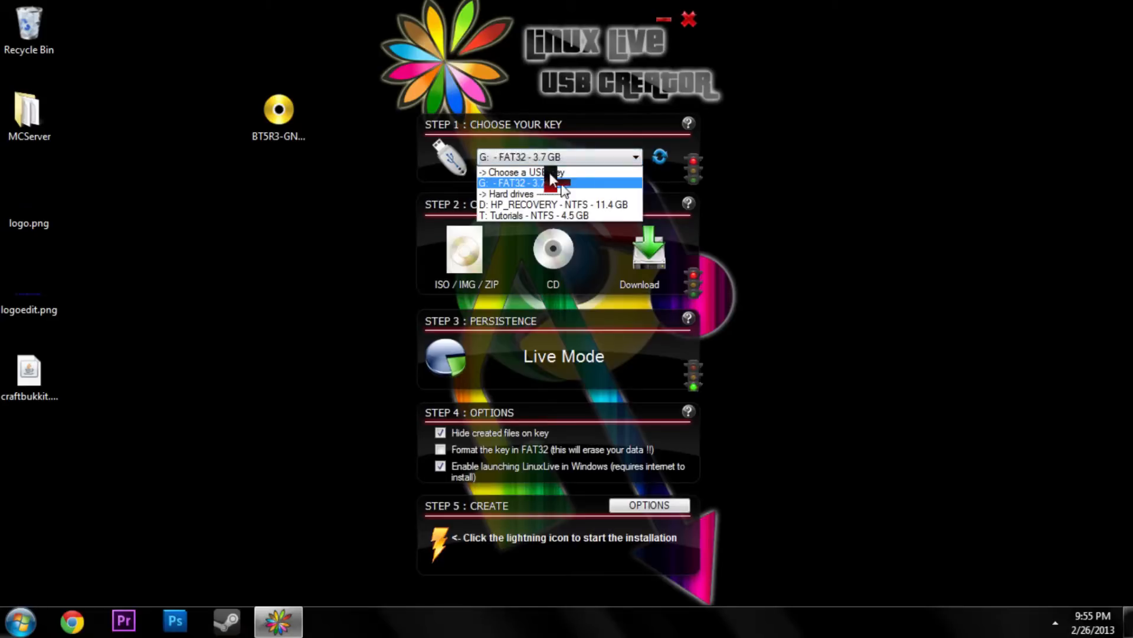
click(477, 281)
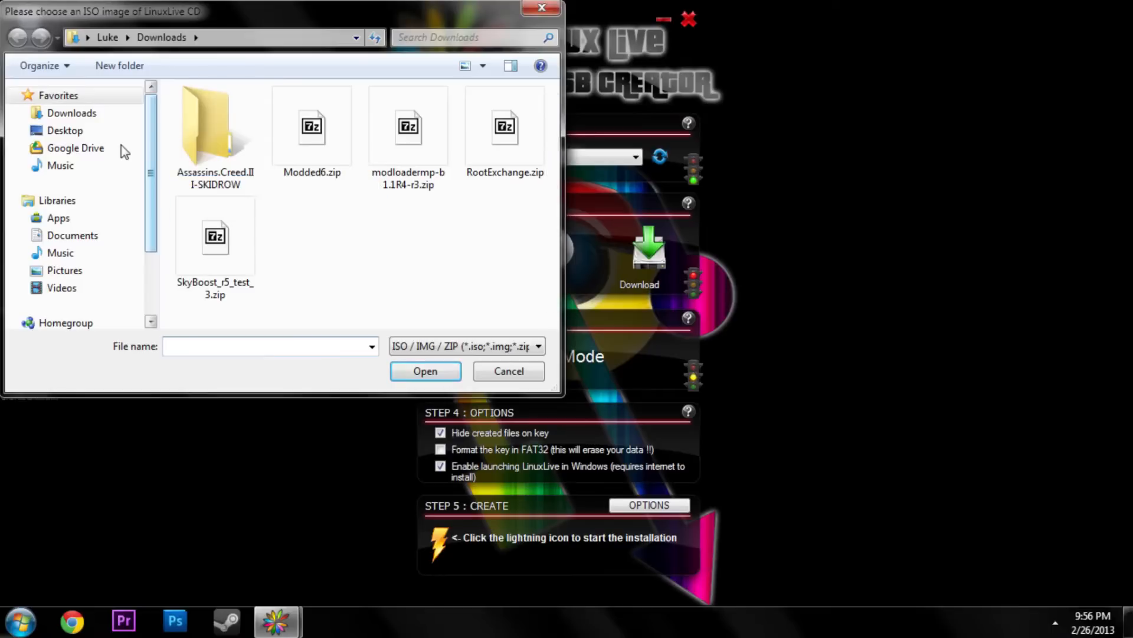
click(71, 131)
click(275, 310)
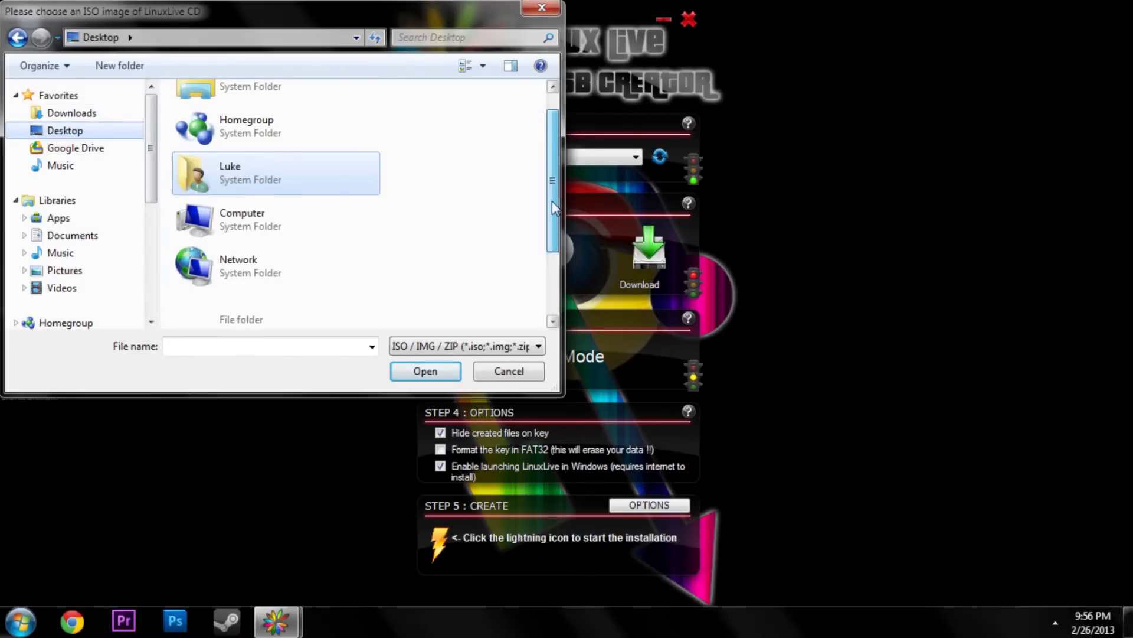
click(418, 373)
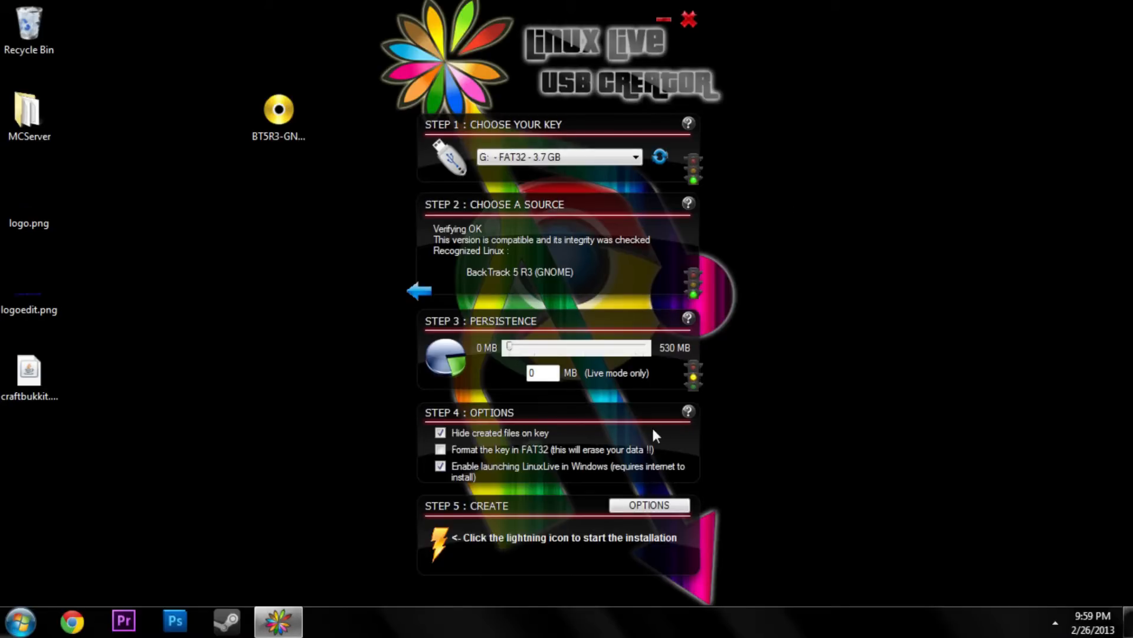
Step: Start creating the live USB with launching LinuxLive in Windows enabled, and dismiss the Windows color scheme dialog
click(441, 465)
click(437, 553)
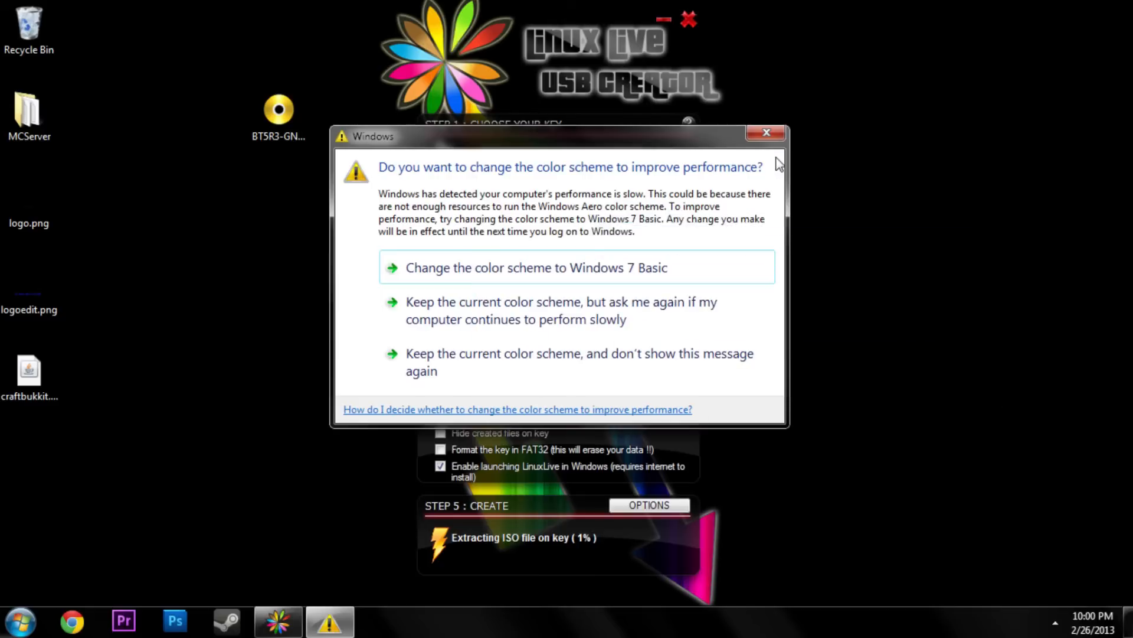
click(766, 133)
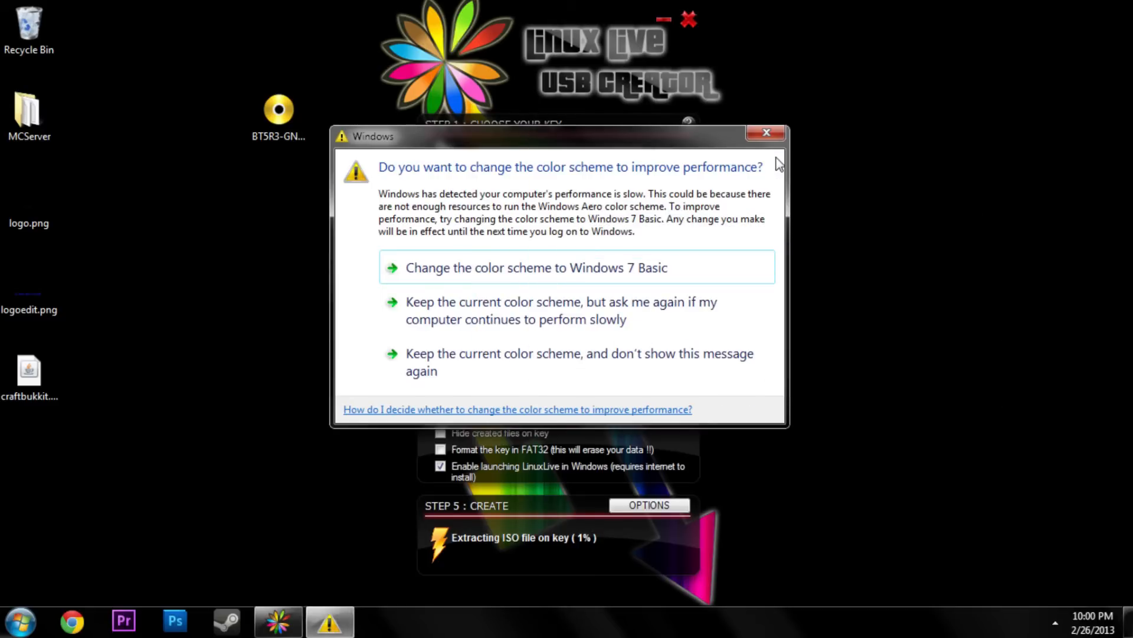